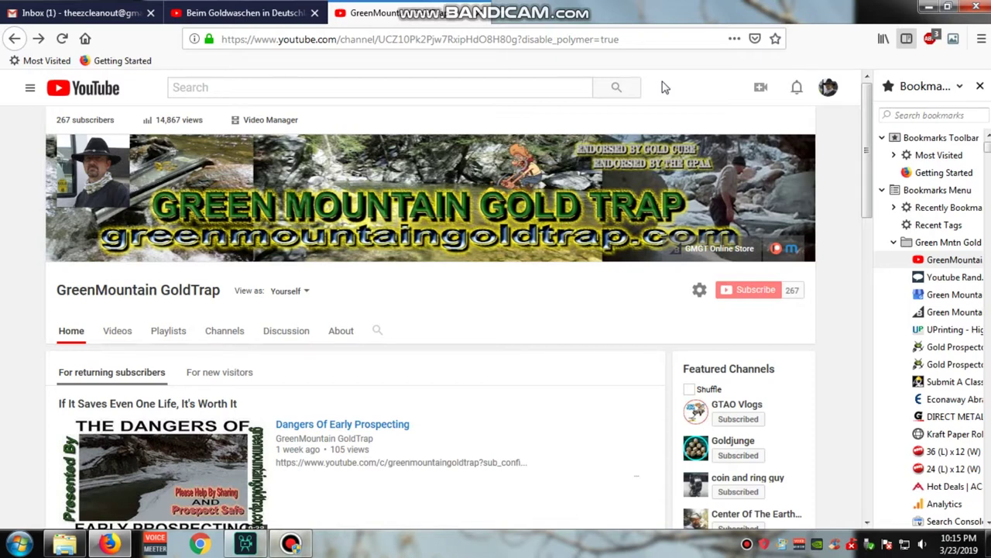
Show the notifications and open the 'Green Mountain Gold Trap GAW' video from its comment notification.
left_click(798, 93)
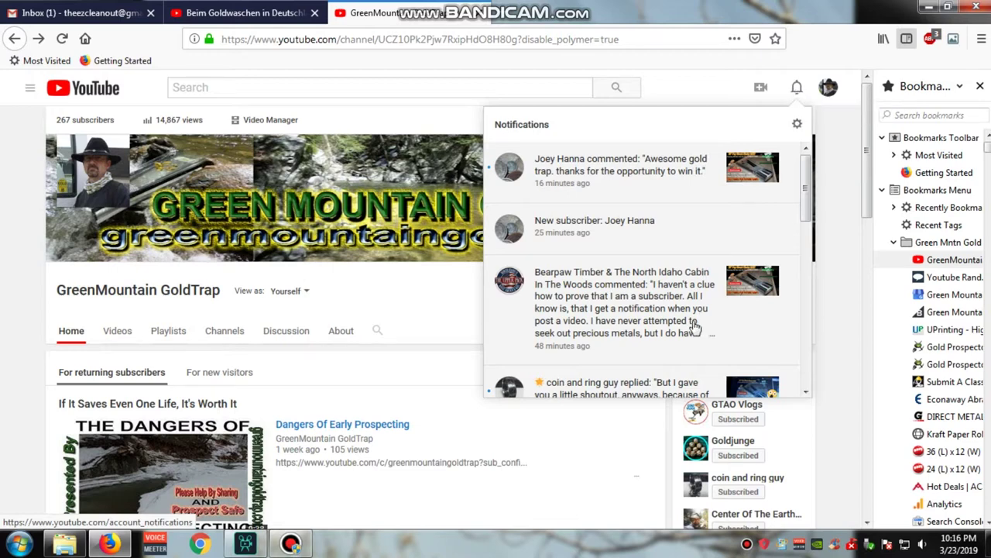
left_click(596, 322)
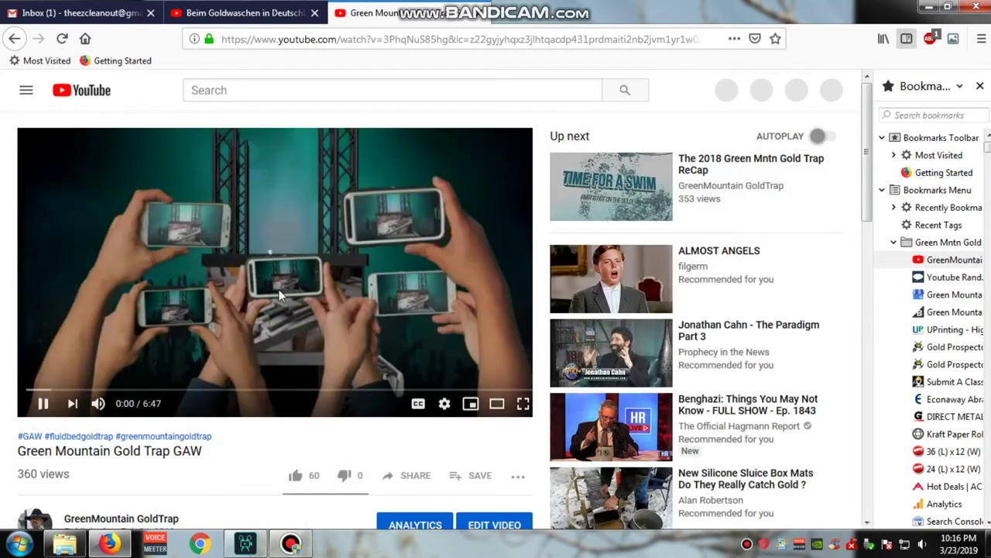
Scroll down to read the new comment, then return to the GreenMountain GoldTrap channel home page.
scroll(279, 290, "down", 3)
scroll(281, 296, "down", 1)
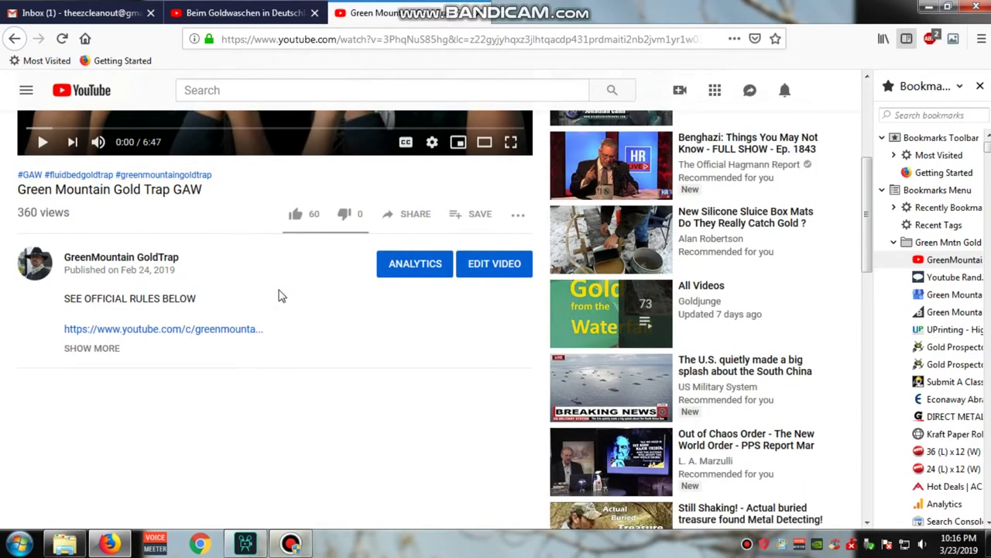
scroll(282, 296, "down", 2)
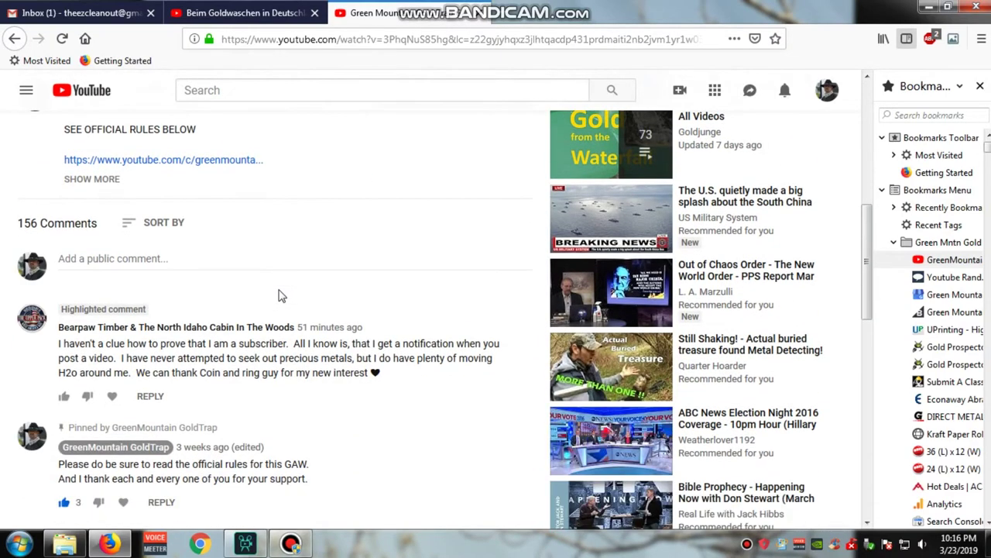
scroll(281, 296, "down", 1)
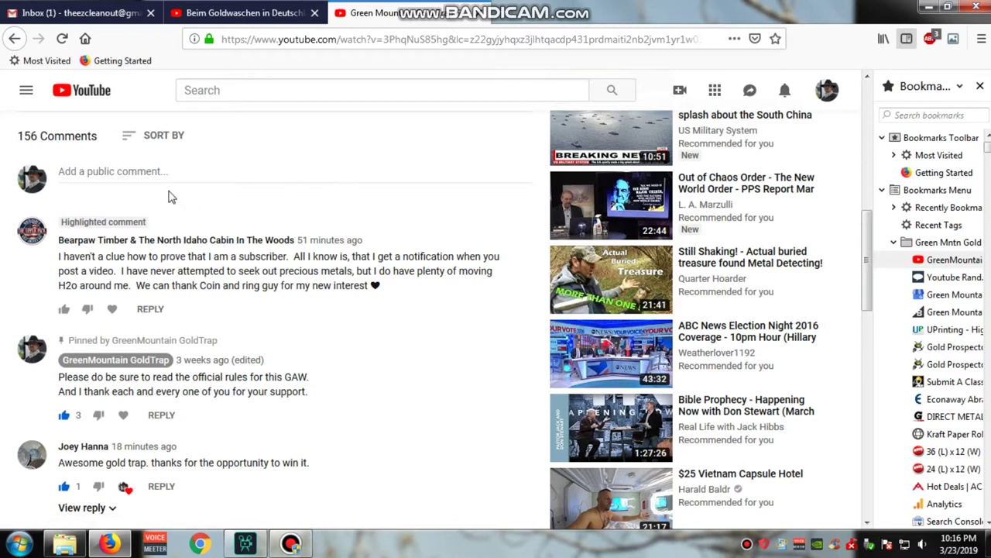
left_click(13, 38)
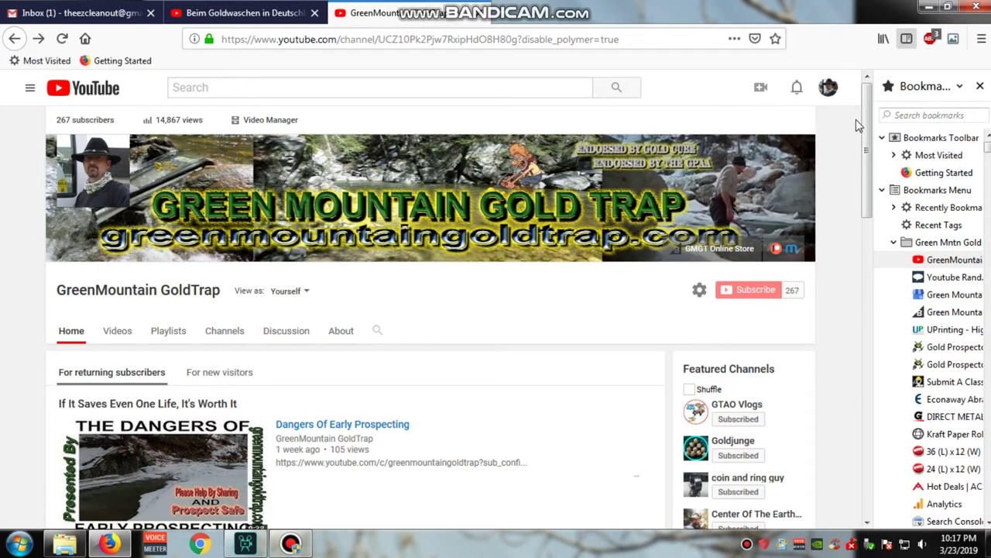
left_click(828, 90)
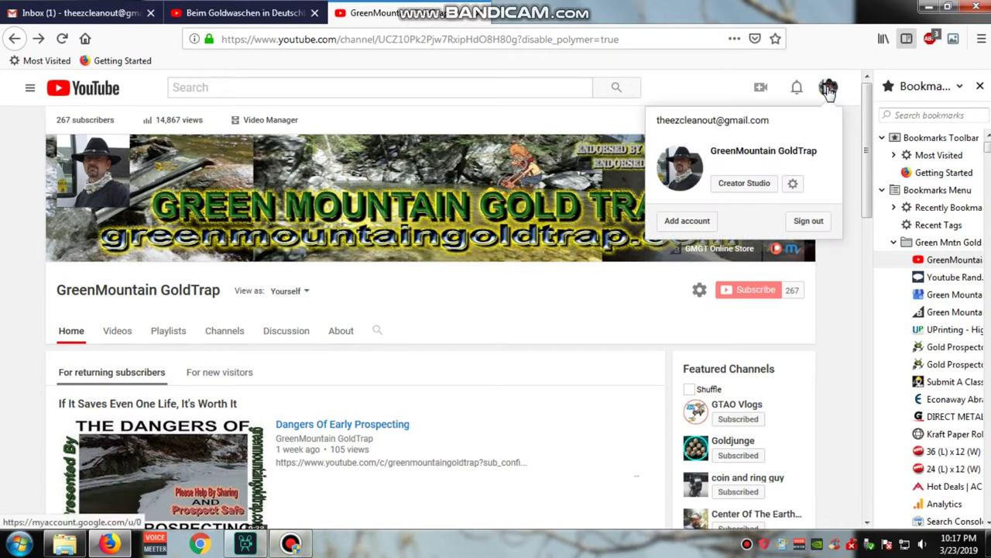
Go to the YouTube settings page for the GreenMountain GoldTrap account.
left_click(794, 186)
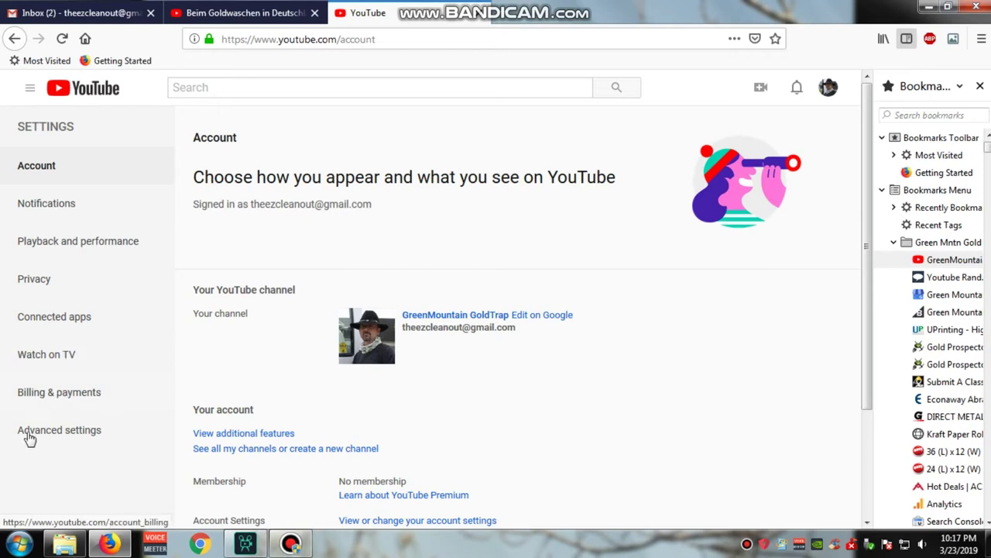
On the Privacy page, leave 'Keep all my subscriptions private' unchecked, save, and dismiss the confirmation.
left_click(37, 283)
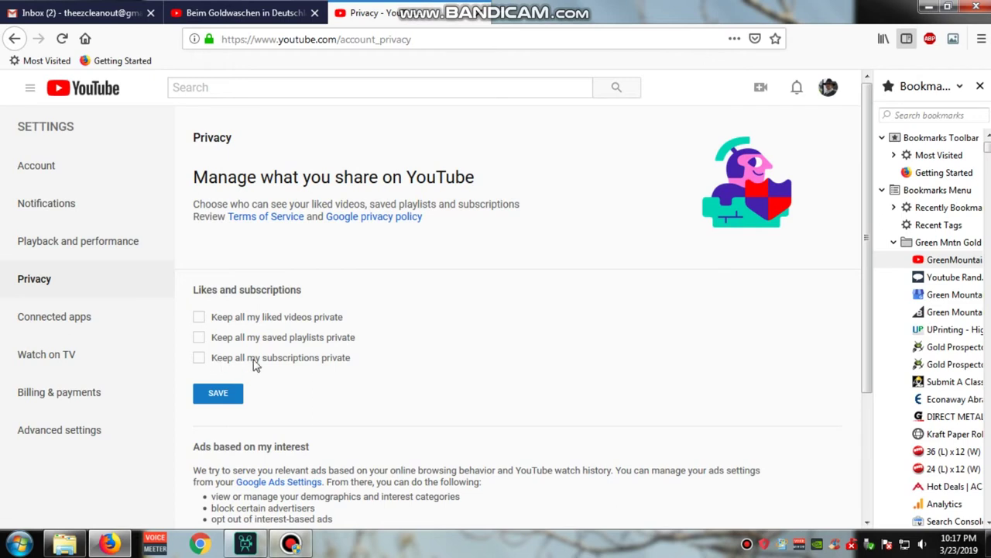
left_click(200, 361)
left_click(200, 361)
left_click(219, 396)
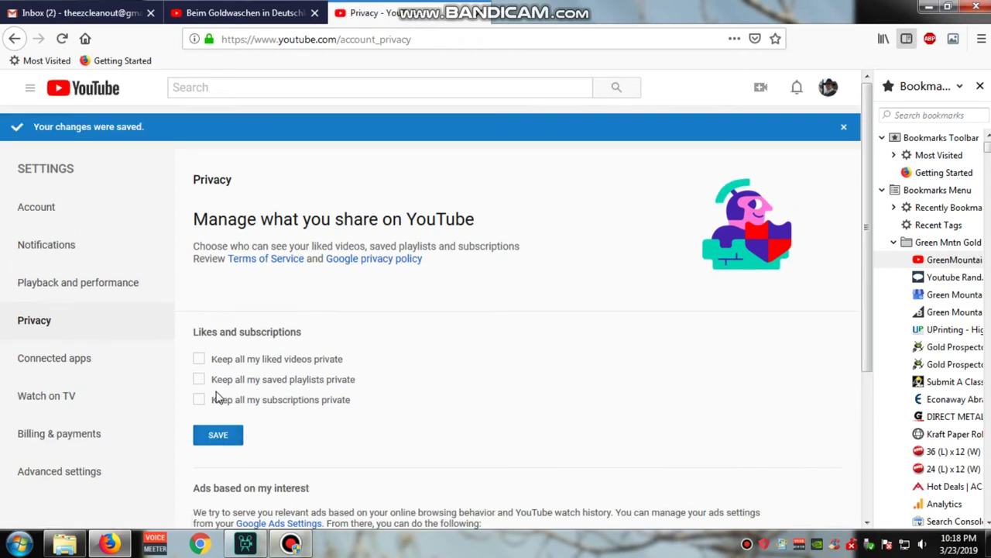
left_click(844, 129)
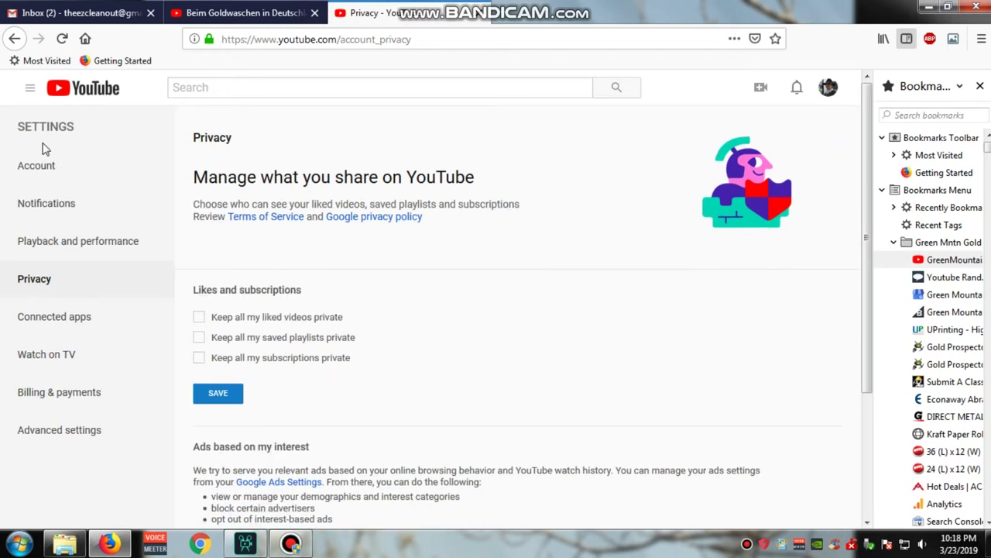